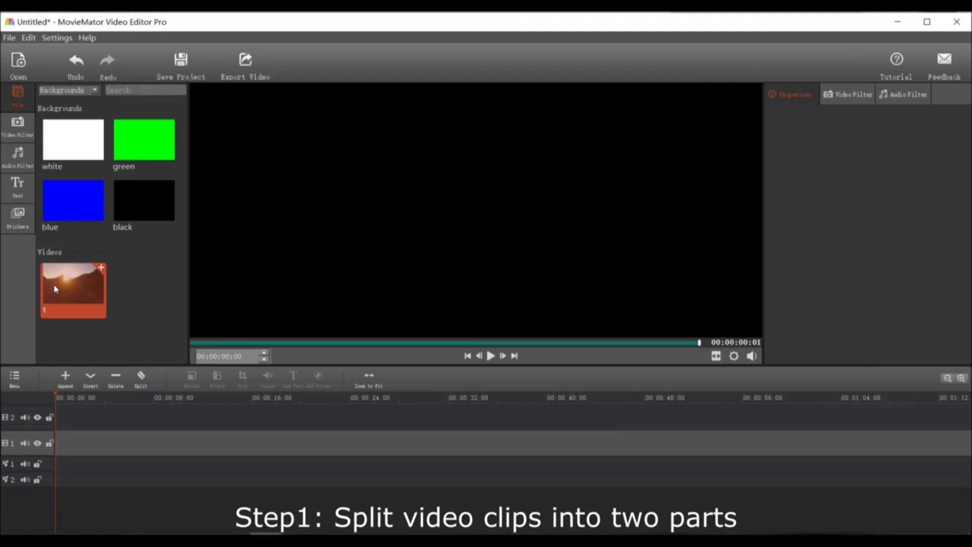
Step: Place 1.mp4 at the start of track V1 and set the playhead to 00:00:01:21
drag(76, 300, 63, 455)
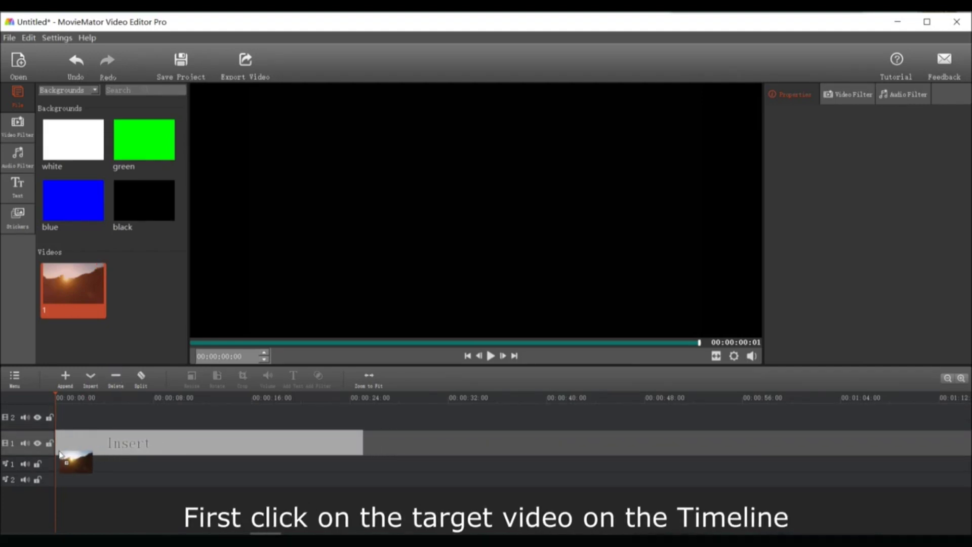
drag(61, 455, 59, 454)
click(79, 442)
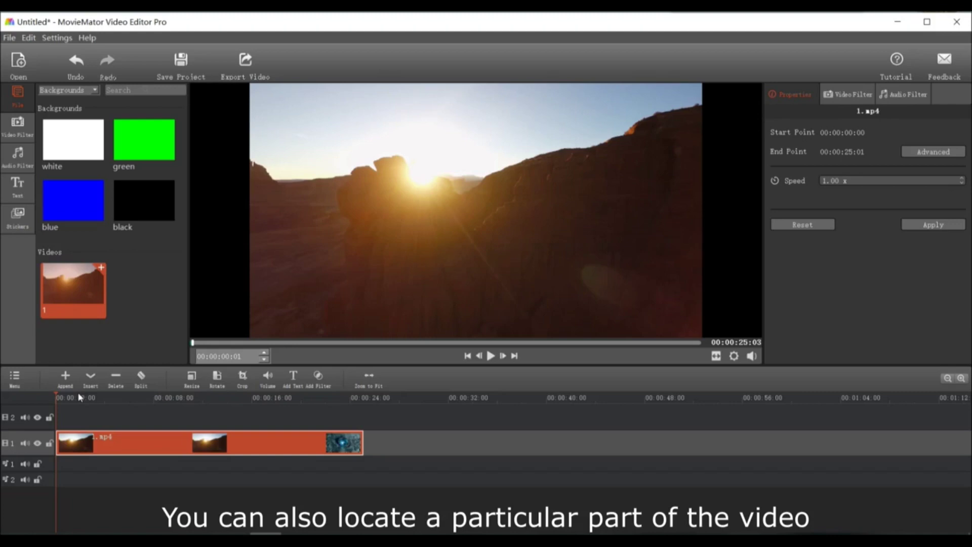
click(79, 396)
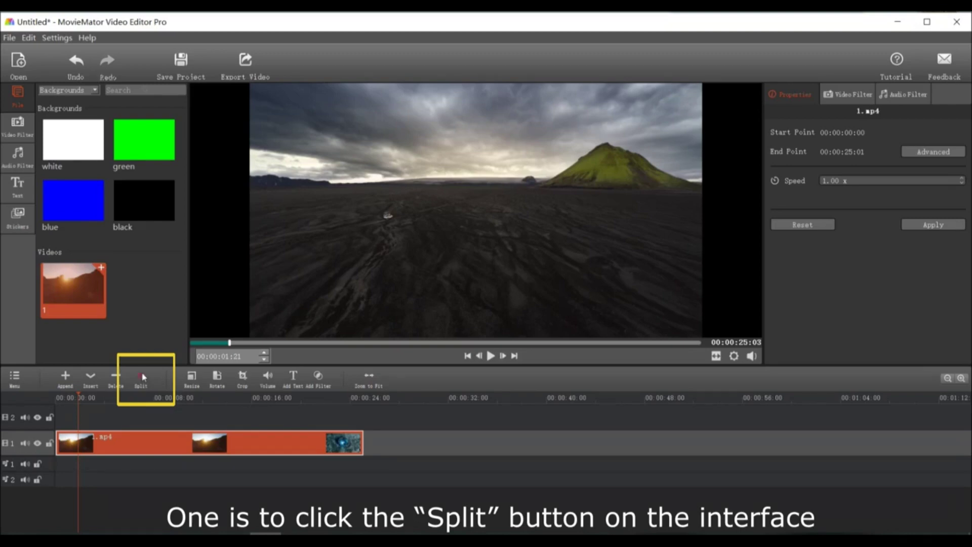
click(142, 377)
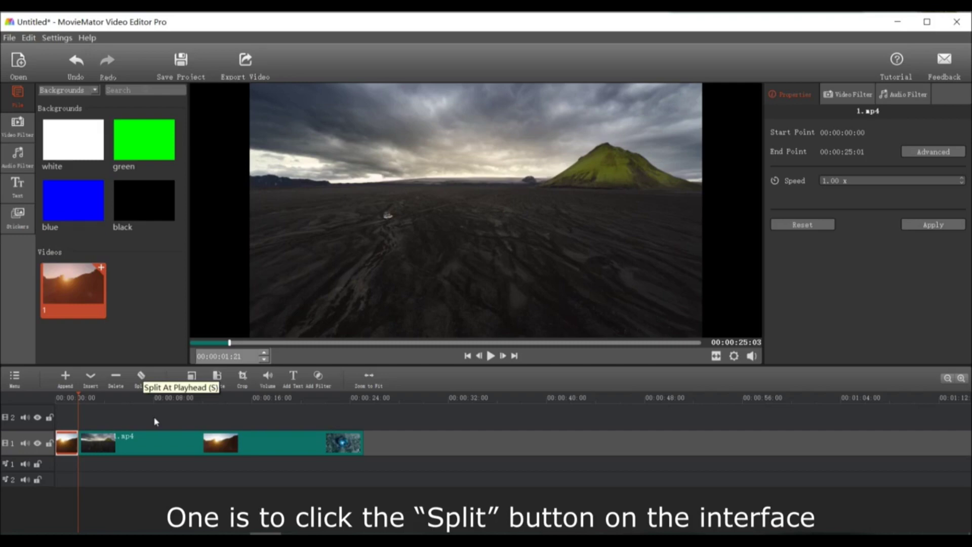
click(74, 65)
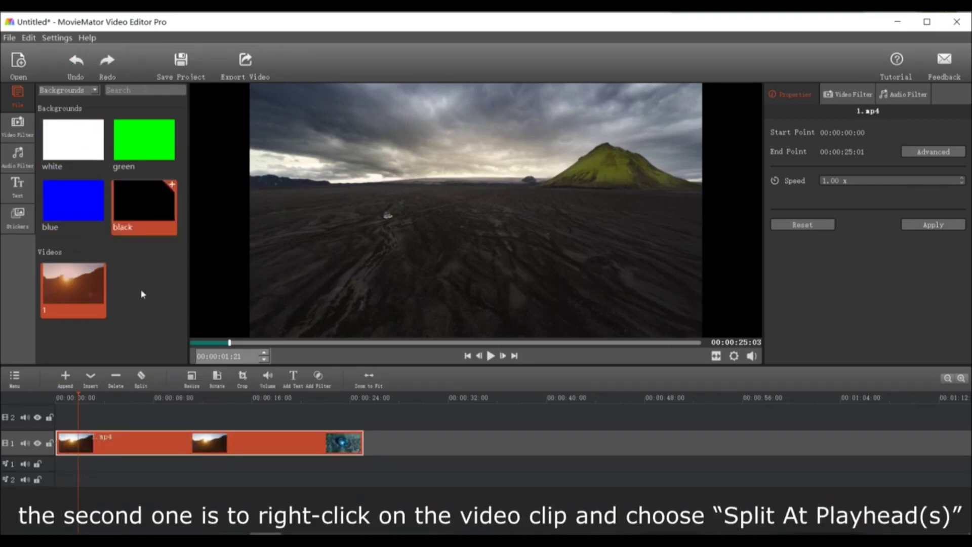
Step: Split the clip at 00:00:04:07 from its context menu, then undo that split
click(109, 398)
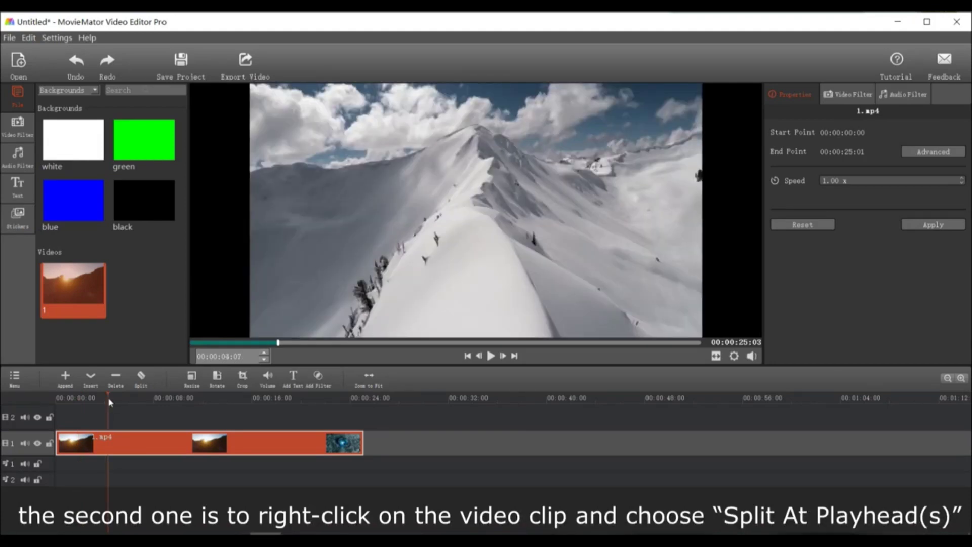
right_click(118, 447)
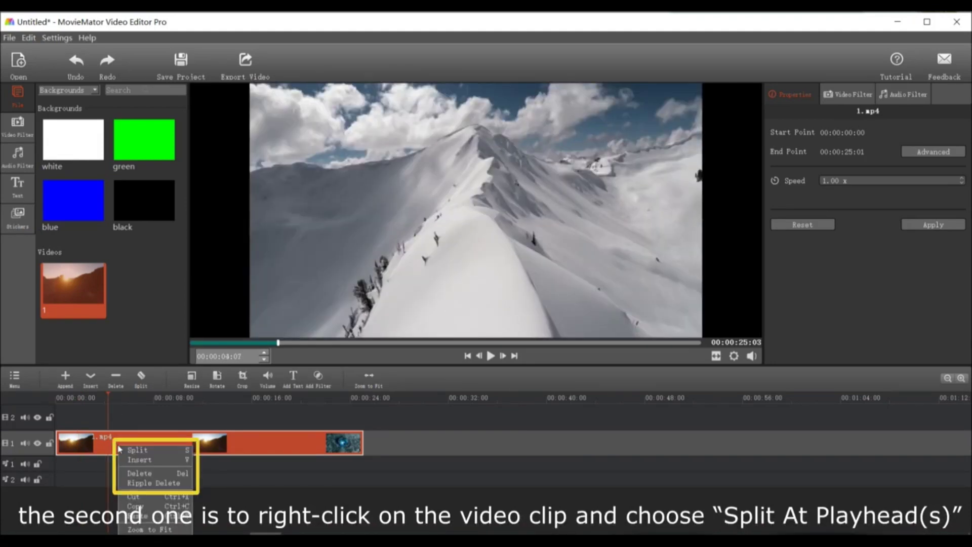
click(148, 452)
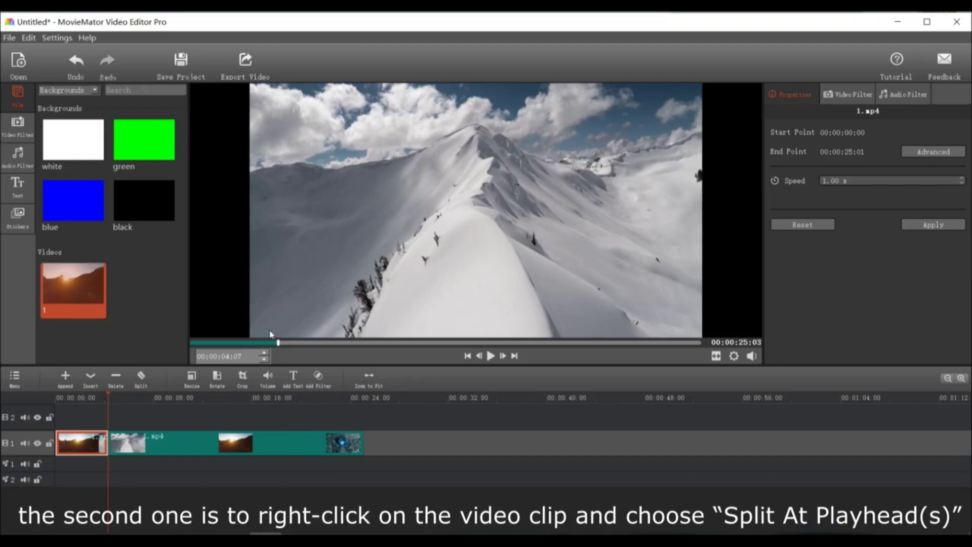
click(74, 65)
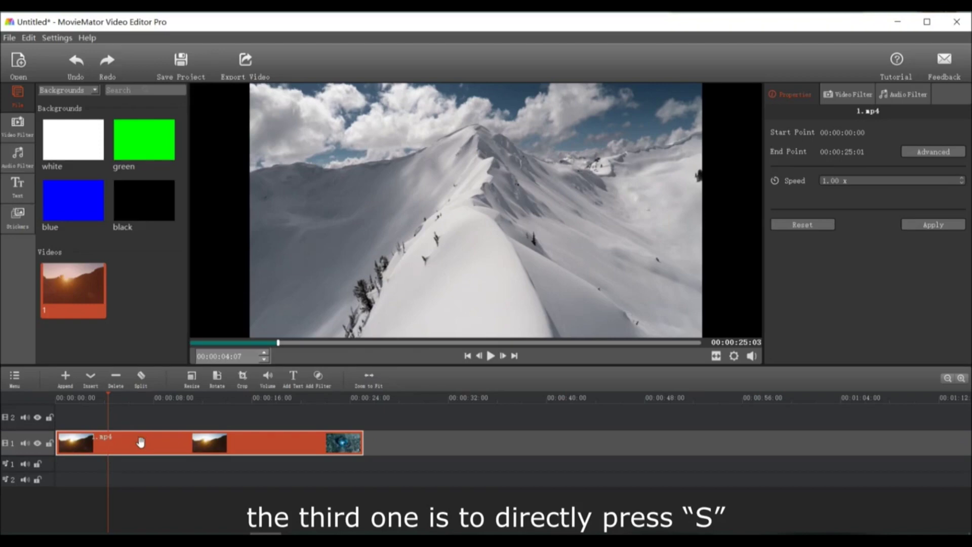
Step: Cut 1.mp4 at 00:00:06:17 using the S shortcut
click(139, 400)
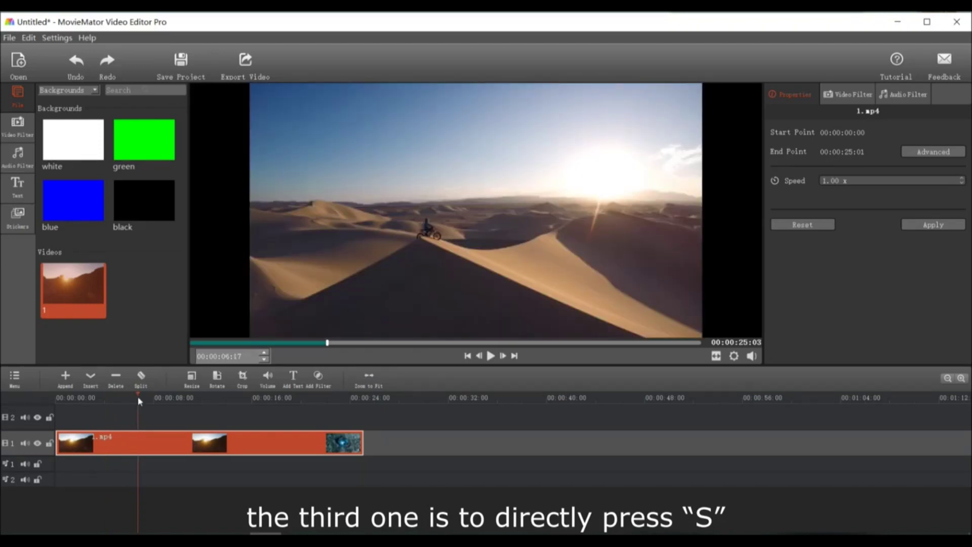
key(s)
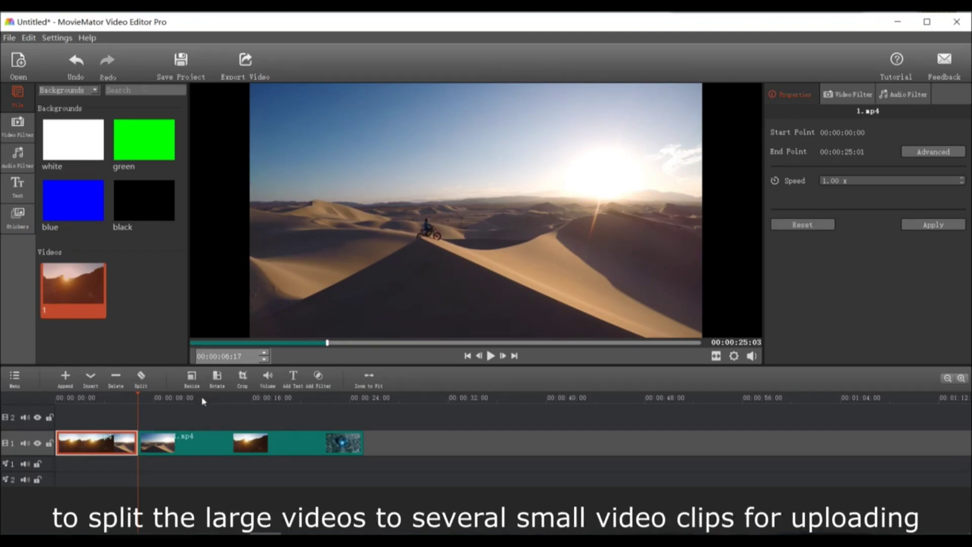
Step: Move the playhead through three later cut points, splitting 1.mp4 at 00:00:11:23 and 00:00:16:01
click(202, 400)
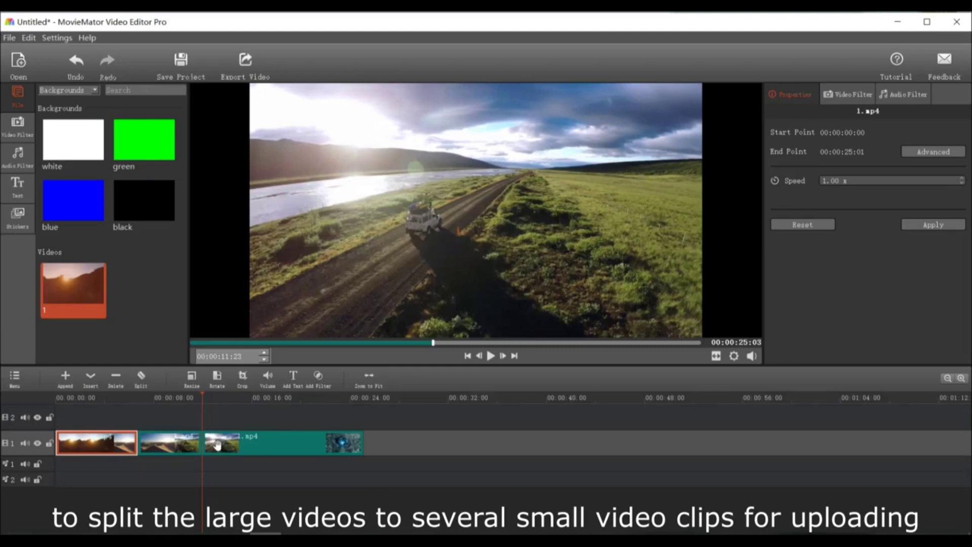
click(254, 401)
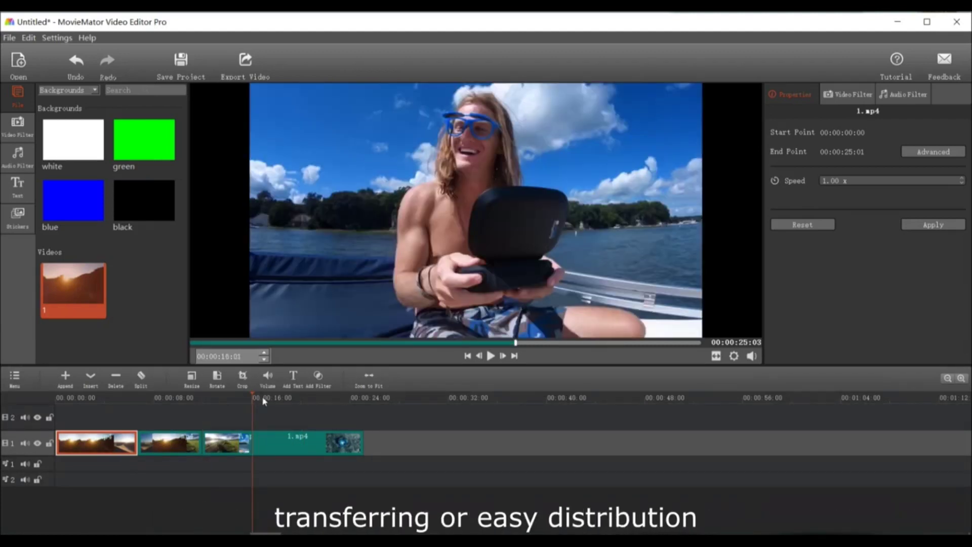
click(312, 403)
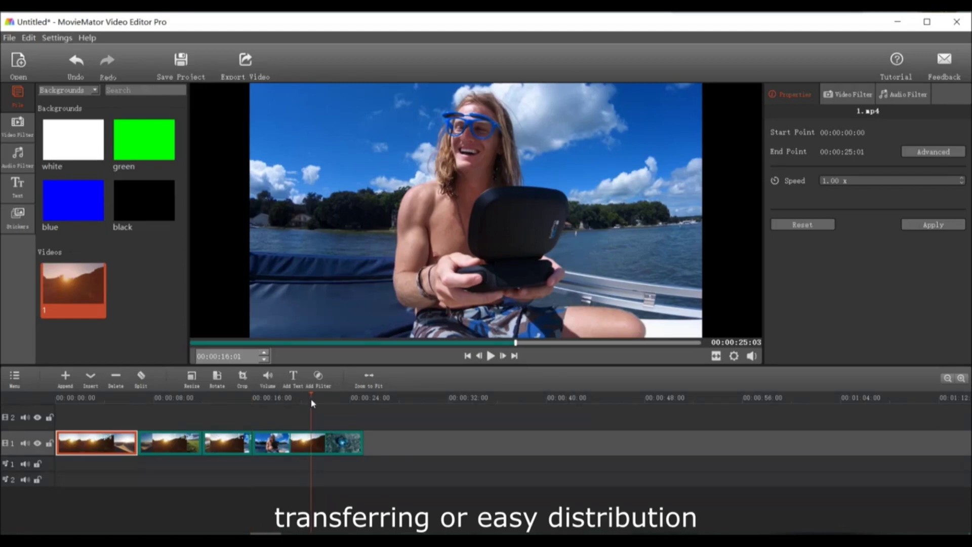